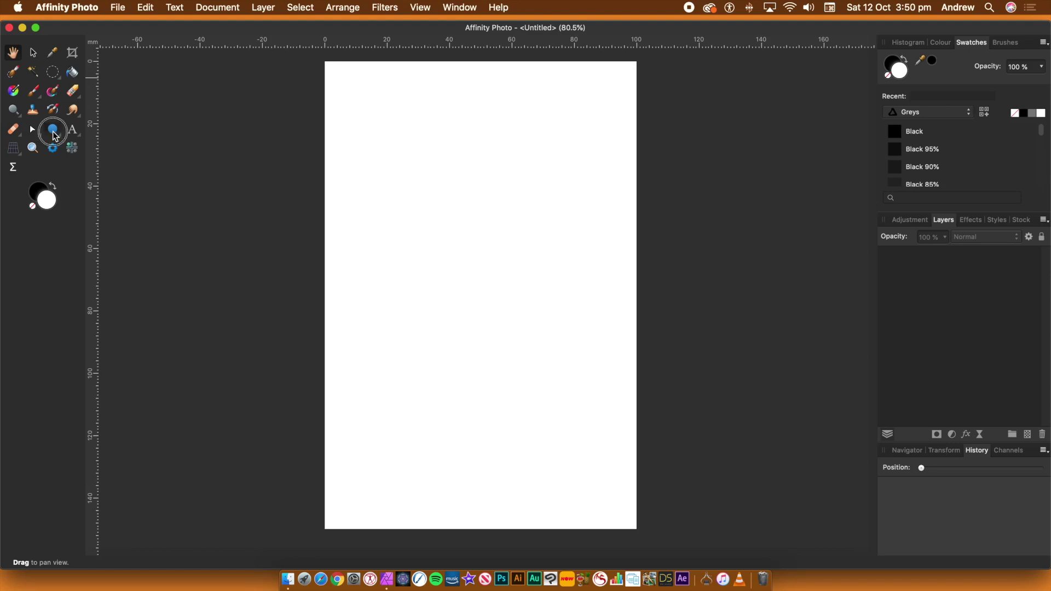
- Draw a circle about 60.9 mm wide on the upper part of the page with the Ellipse Tool
left_click(54, 133)
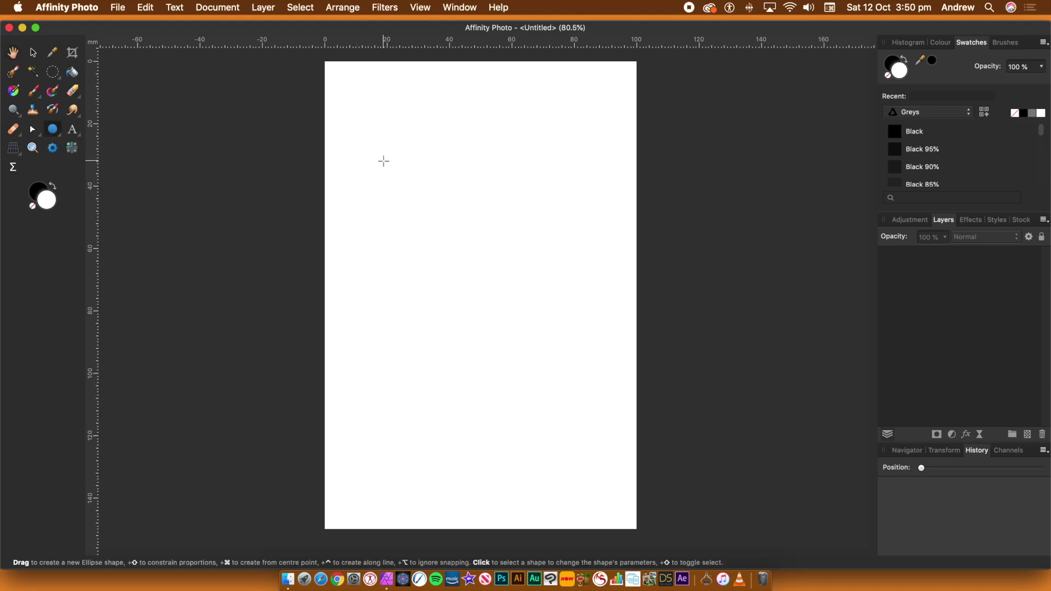
left_click_drag(381, 161, 572, 351)
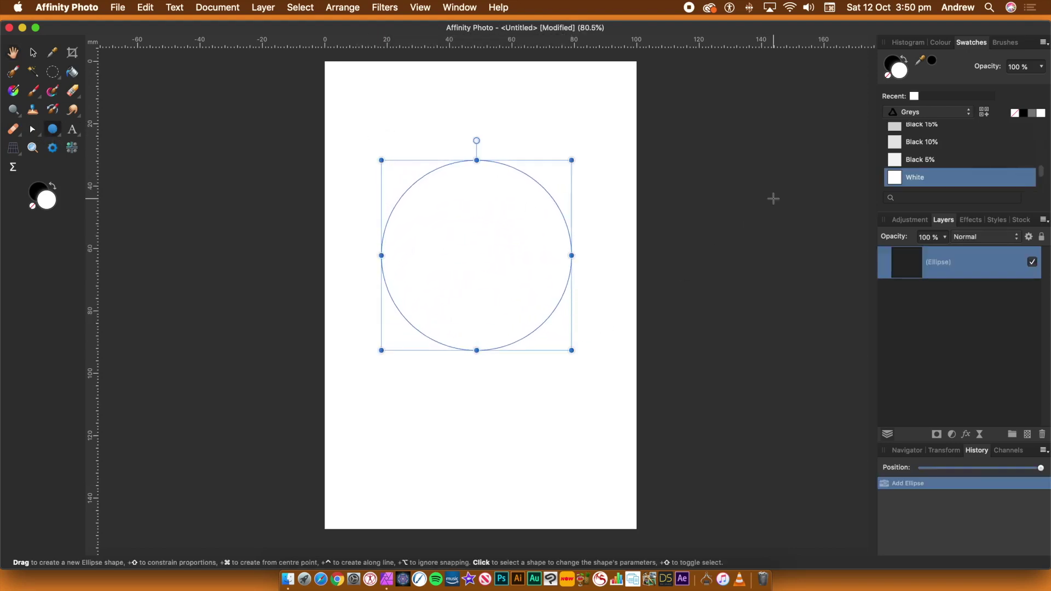
left_click(949, 110)
- Fill the circle with the Gradients 23 swatch from the Gradients palette
left_click(932, 145)
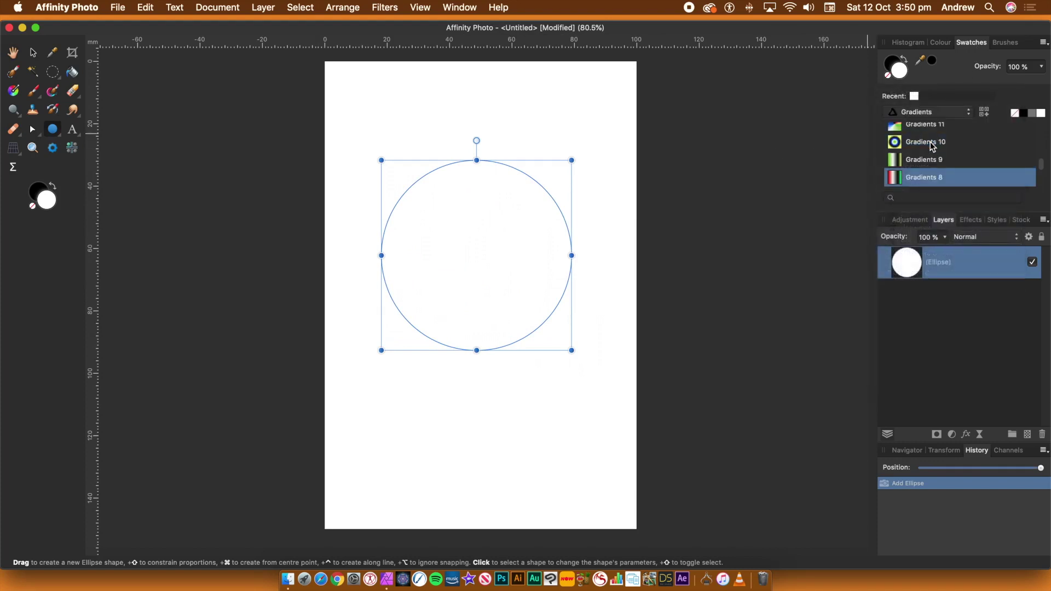
left_click(959, 142)
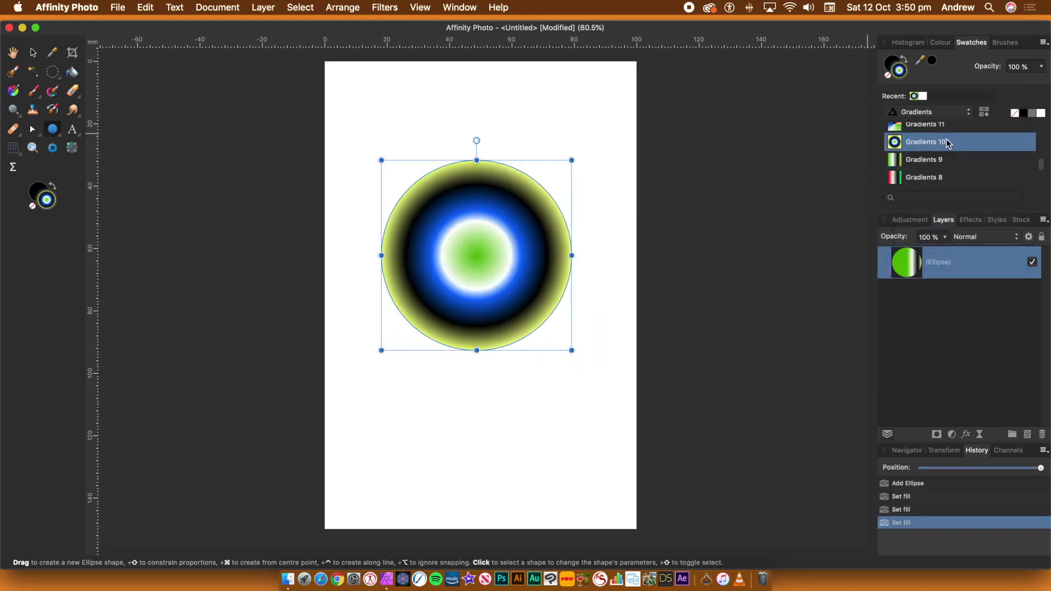
left_click_drag(1042, 165, 1042, 130)
left_click(899, 136)
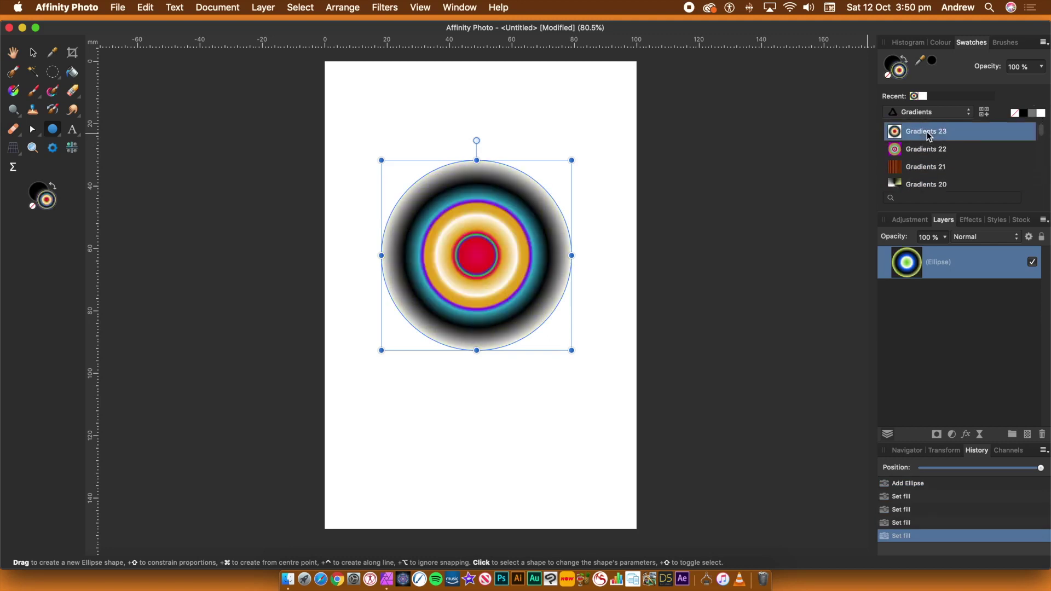
- Stretch the radial gradient so its dark rings reach the circle's edge, then reselect the circle
left_click(17, 94)
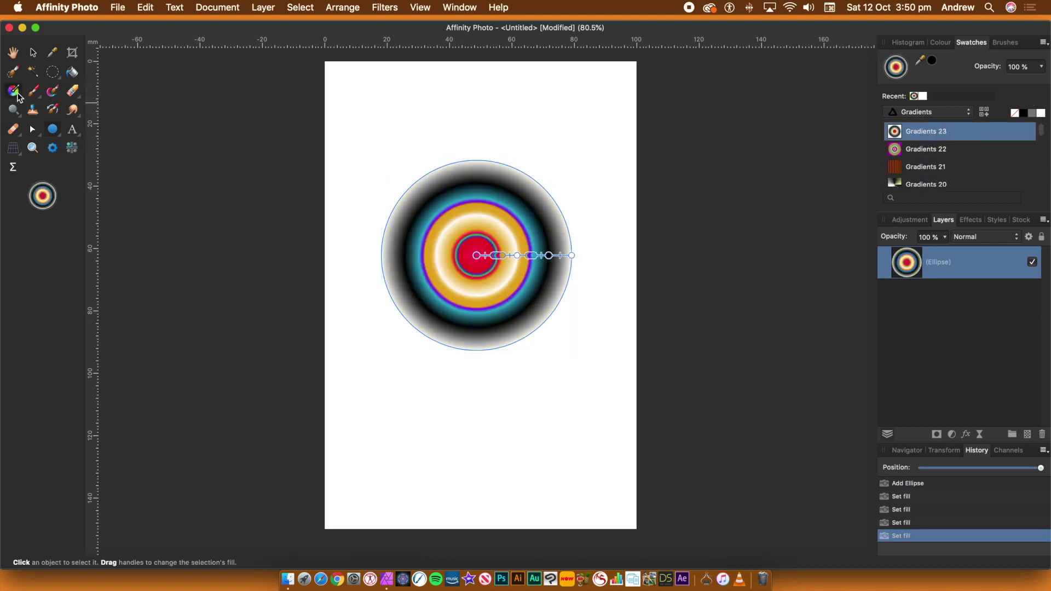
left_click_drag(570, 256, 588, 255)
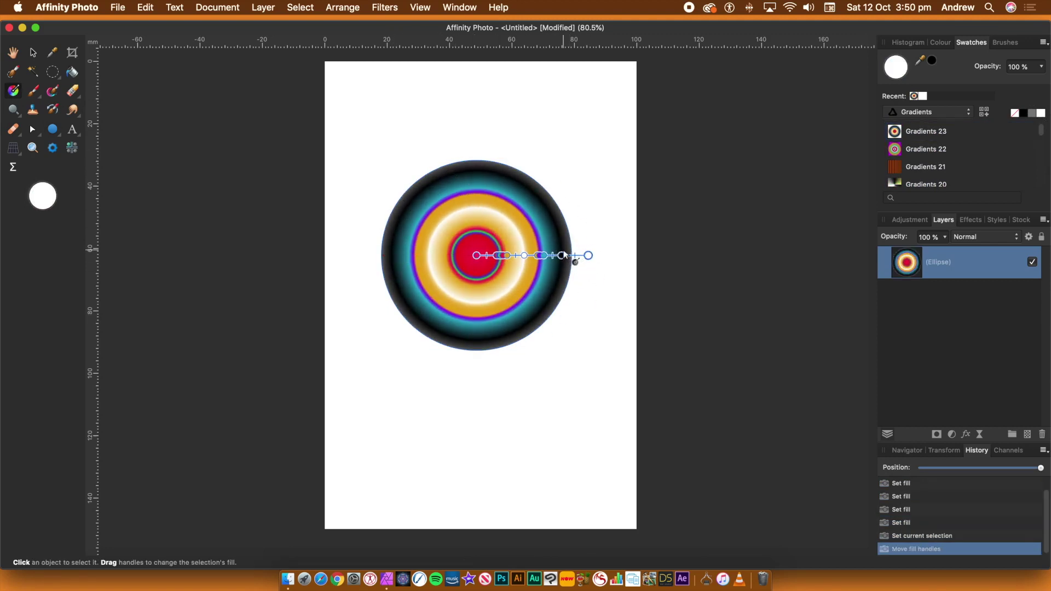
left_click(33, 53)
left_click(467, 120)
left_click(518, 206)
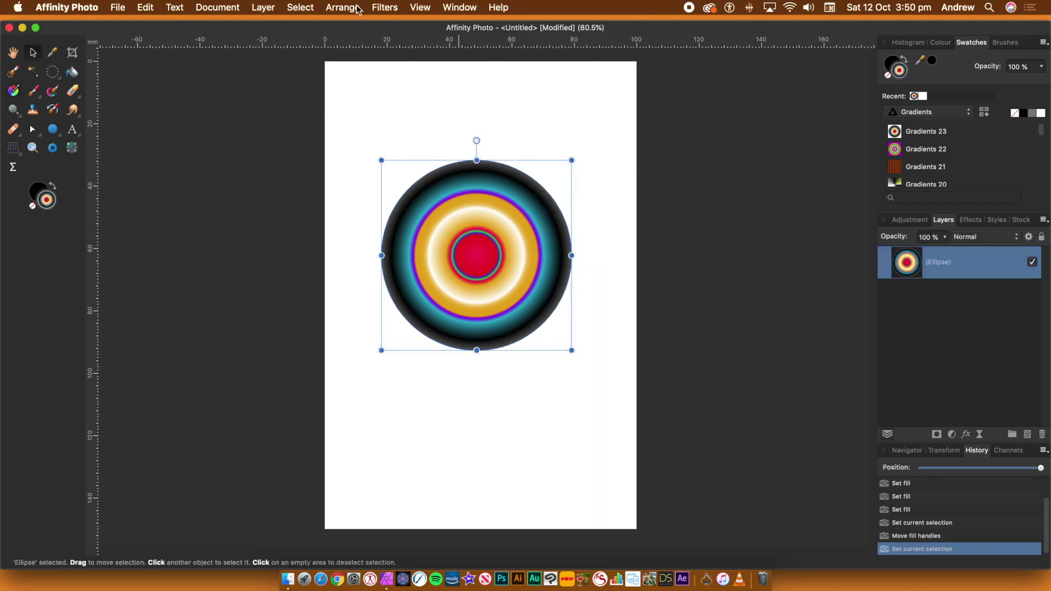
- Open the Equations distortion filter in Polar mode and set t = t*30*a
left_click(383, 9)
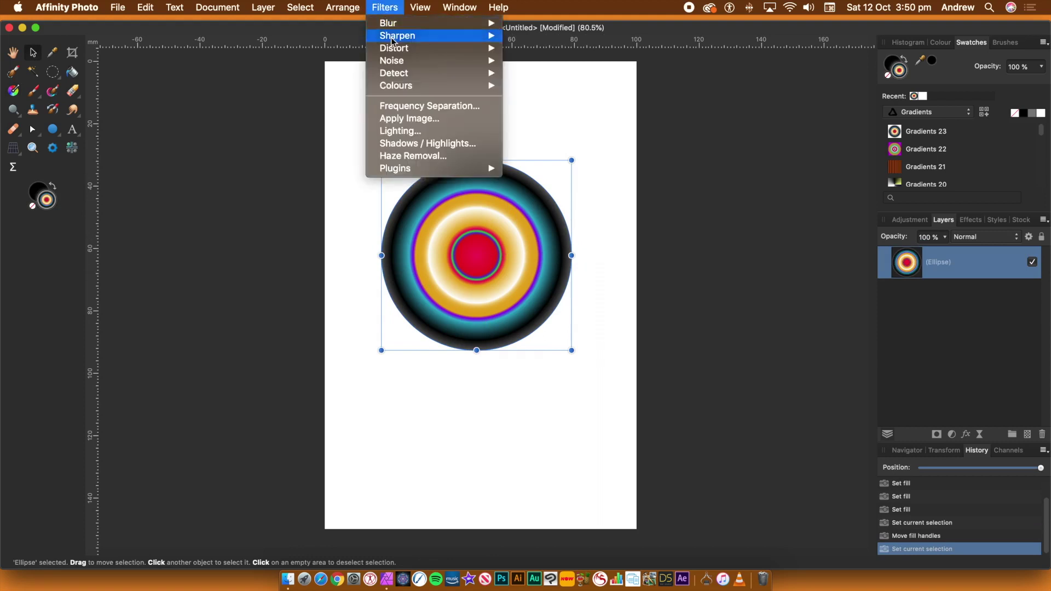
mouse_move(397, 48)
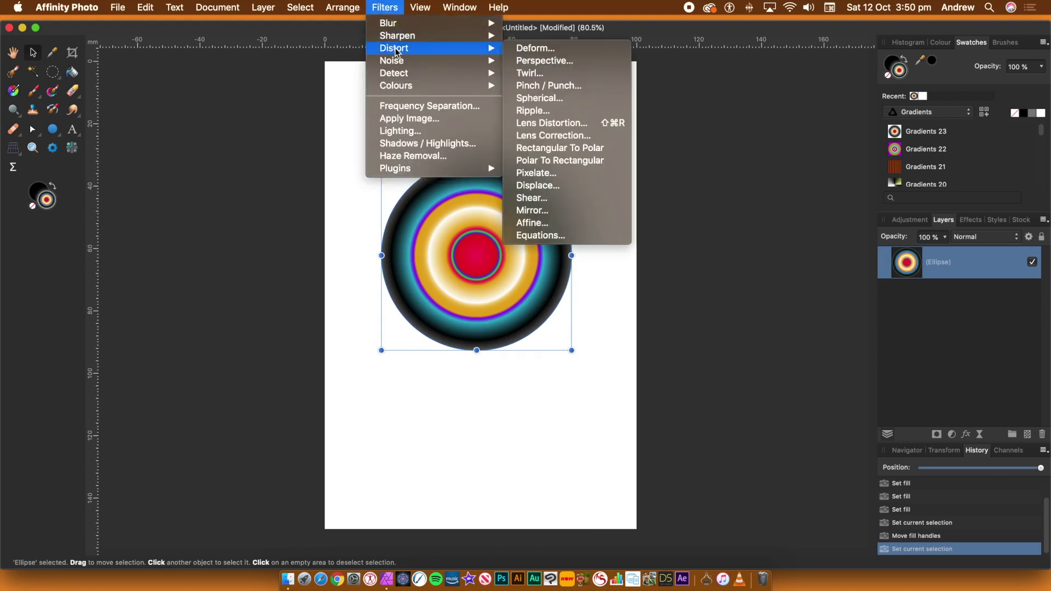
left_click(553, 235)
left_click(665, 293)
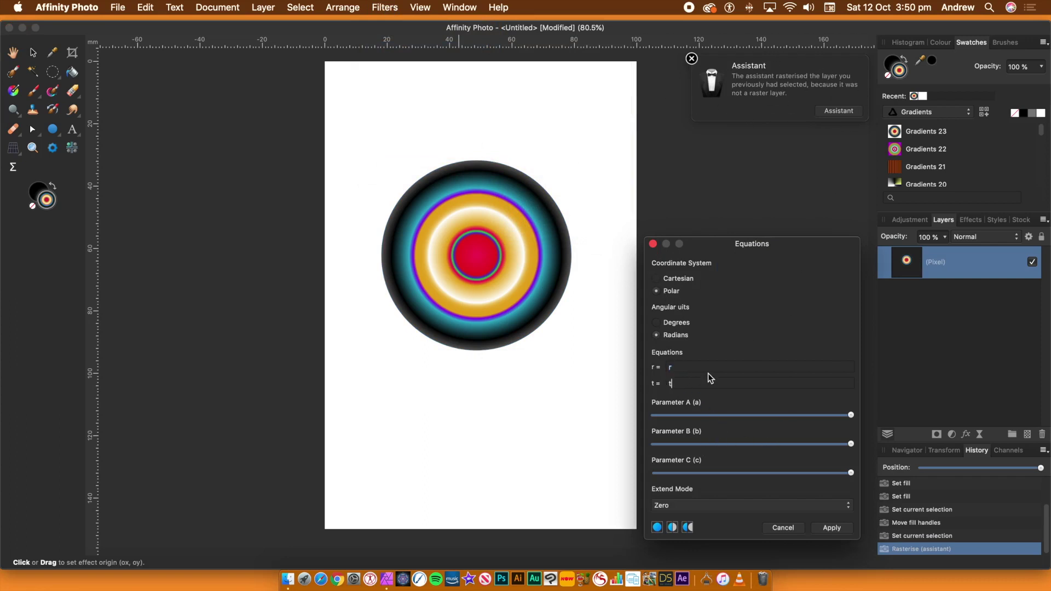
type("*30*a")
key("Tab")
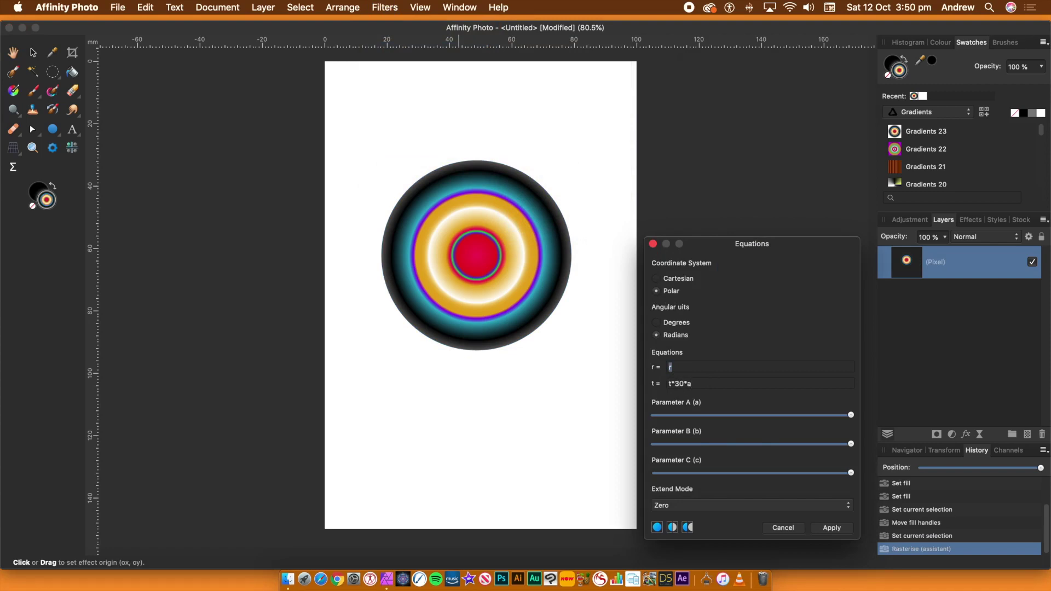
- Centre the distortion origin on the circle, adjust Parameter A, and apply the filter
mouse_move(482, 249)
left_mouse_down()
mouse_move(438, 204)
mouse_move(482, 246)
mouse_move(479, 268)
mouse_move(493, 212)
mouse_move(489, 234)
mouse_move(507, 210)
mouse_move(476, 241)
mouse_move(474, 268)
left_mouse_up()
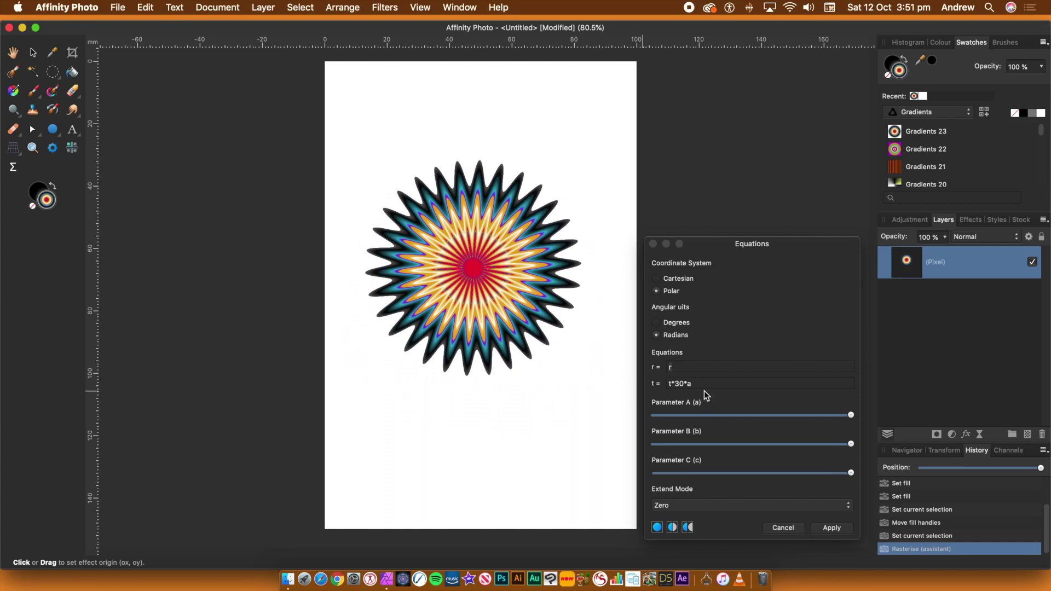
left_click_drag(833, 415, 857, 430)
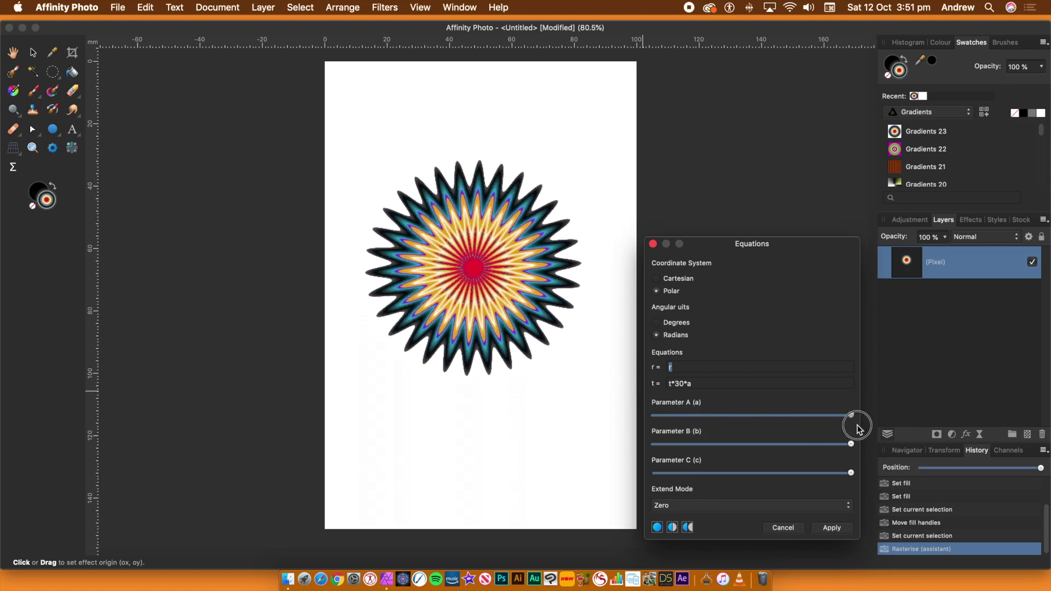
left_click(831, 527)
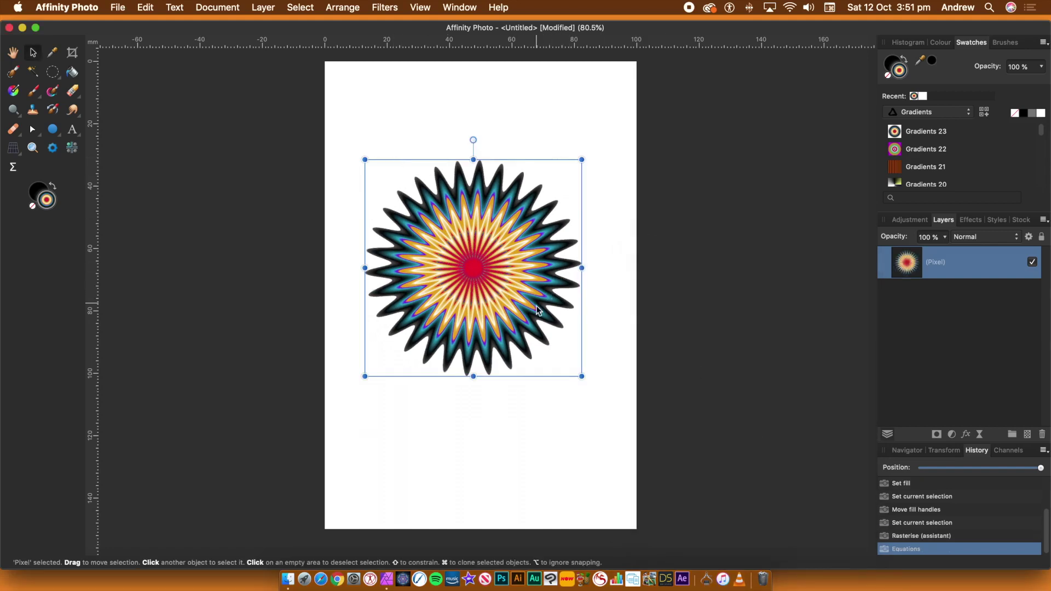
- Duplicate the starburst, shrink the copy over the original, and rotate it slightly
left_click_drag(484, 254, 509, 310)
left_click_drag(610, 431, 538, 329)
left_click_drag(448, 258, 496, 230)
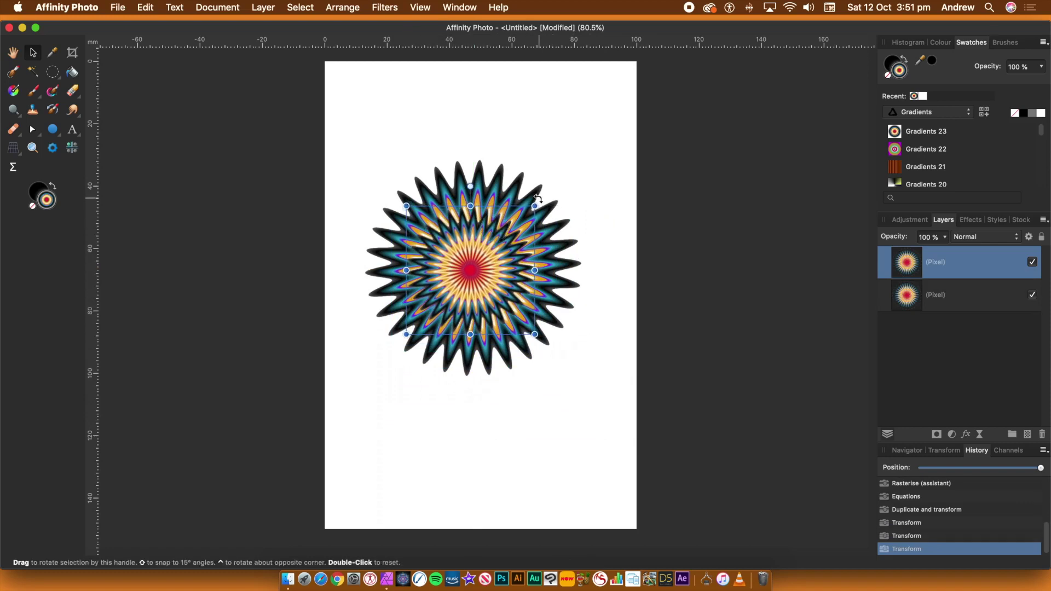
left_click_drag(538, 201, 546, 208)
- Merge both starburst layers into one and nudge the result slightly down-right
left_click_drag(343, 160, 607, 432)
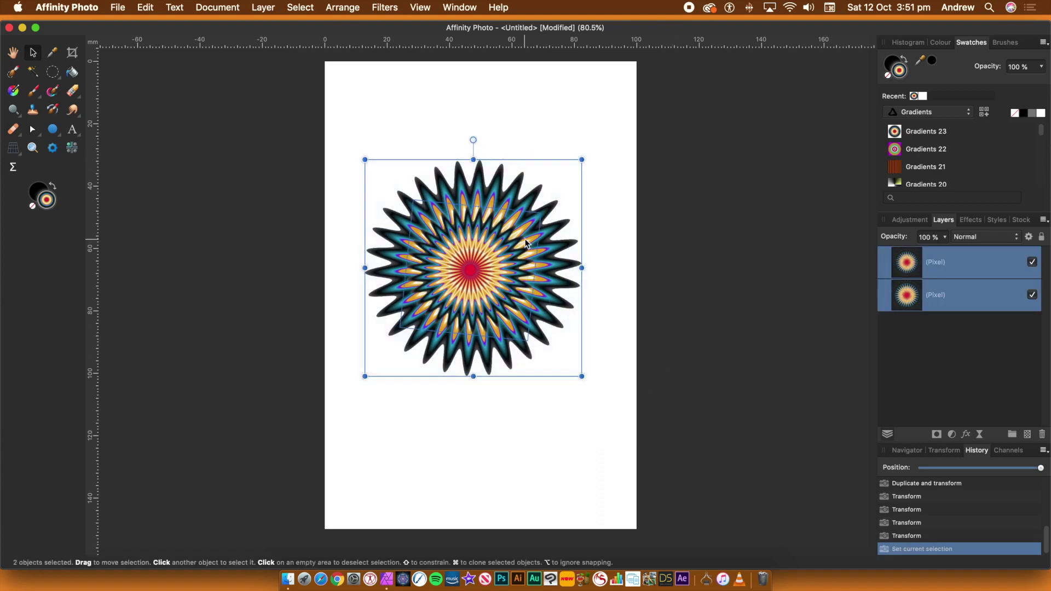
left_click(263, 7)
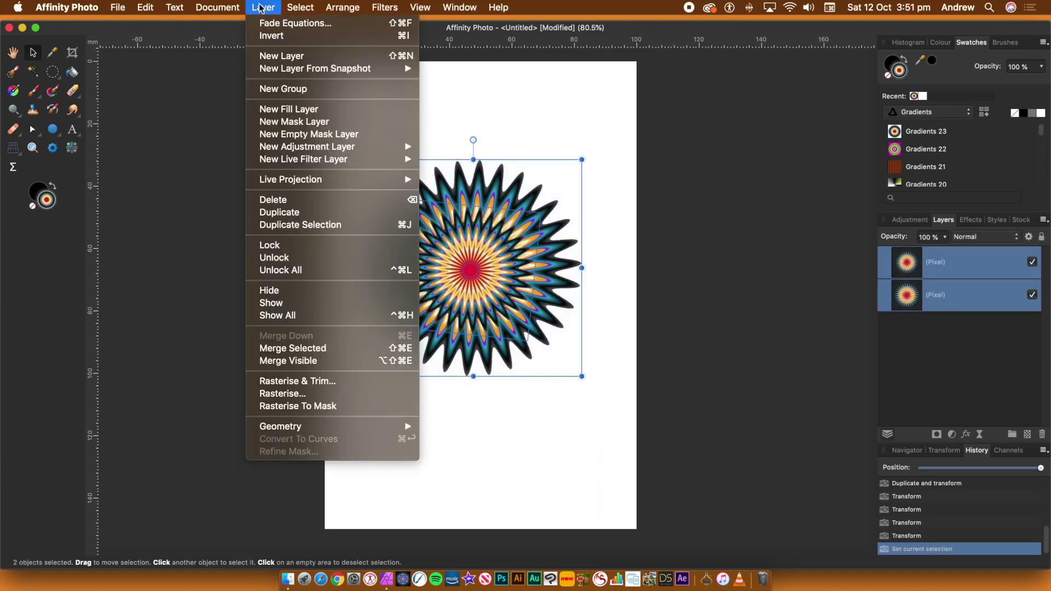
left_click(280, 348)
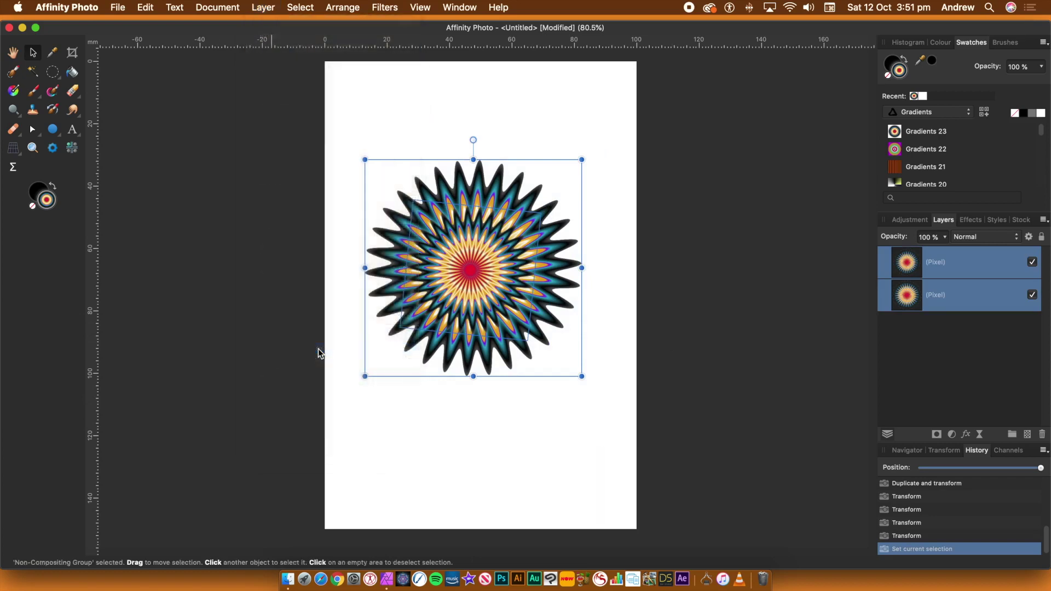
left_click_drag(472, 267, 477, 276)
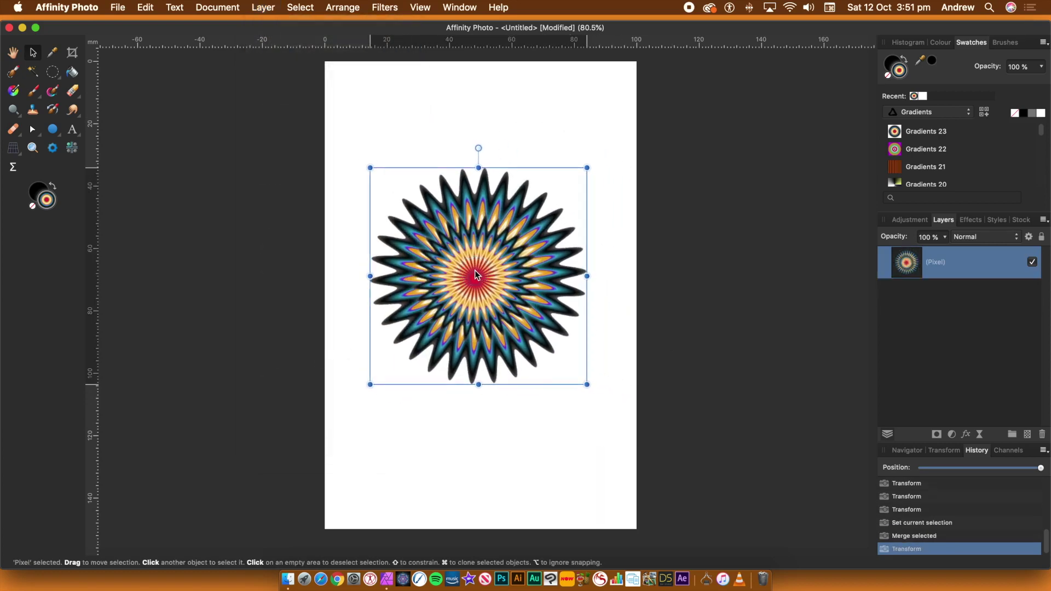
- Open the Equations filter again in Polar mode with t = t*5*a
left_click(386, 8)
mouse_move(390, 69)
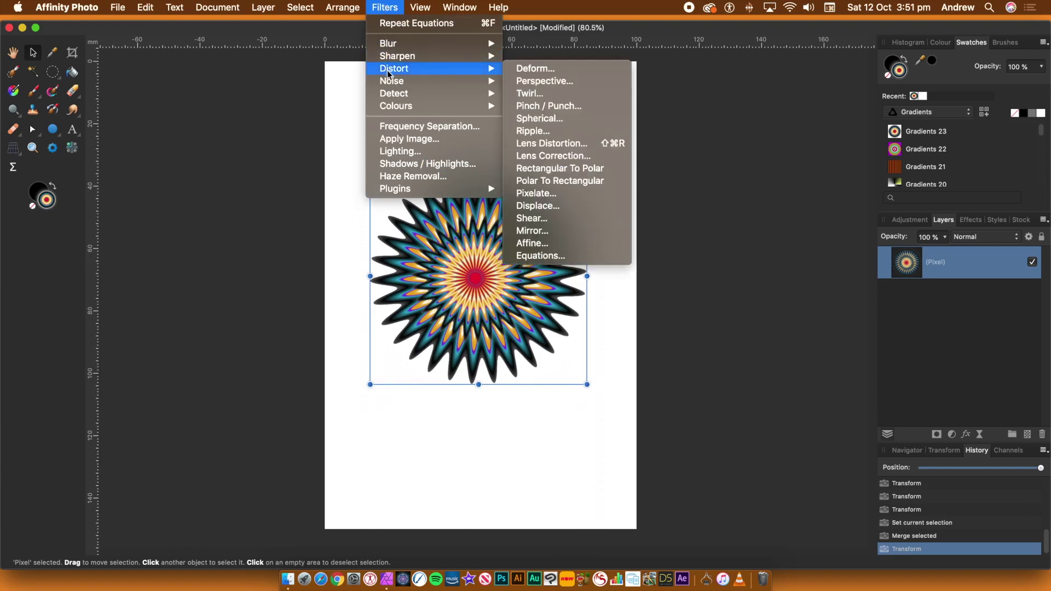
left_click(566, 261)
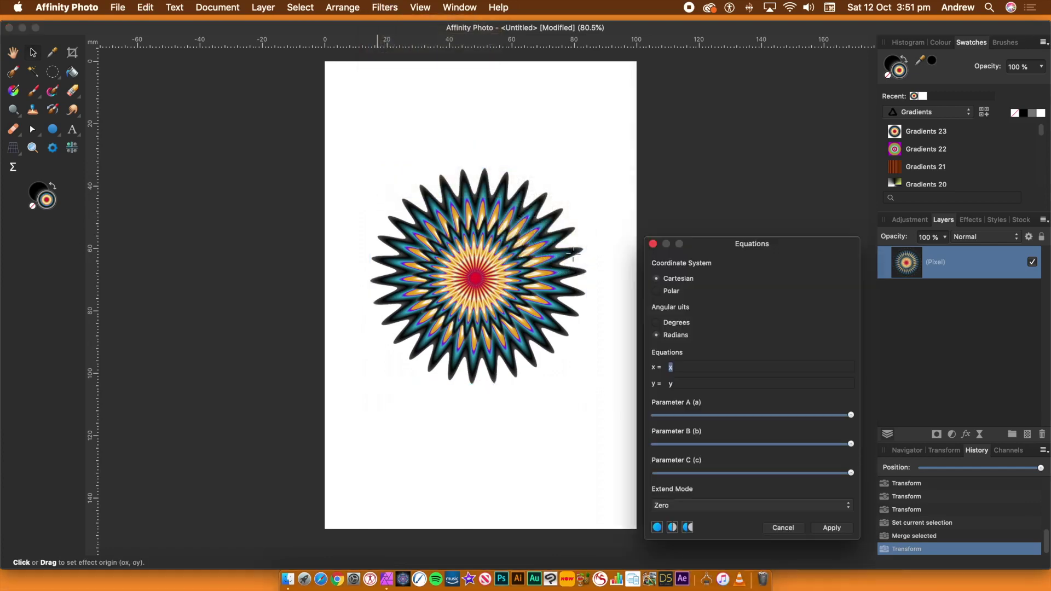
left_click(659, 291)
key("Tab")
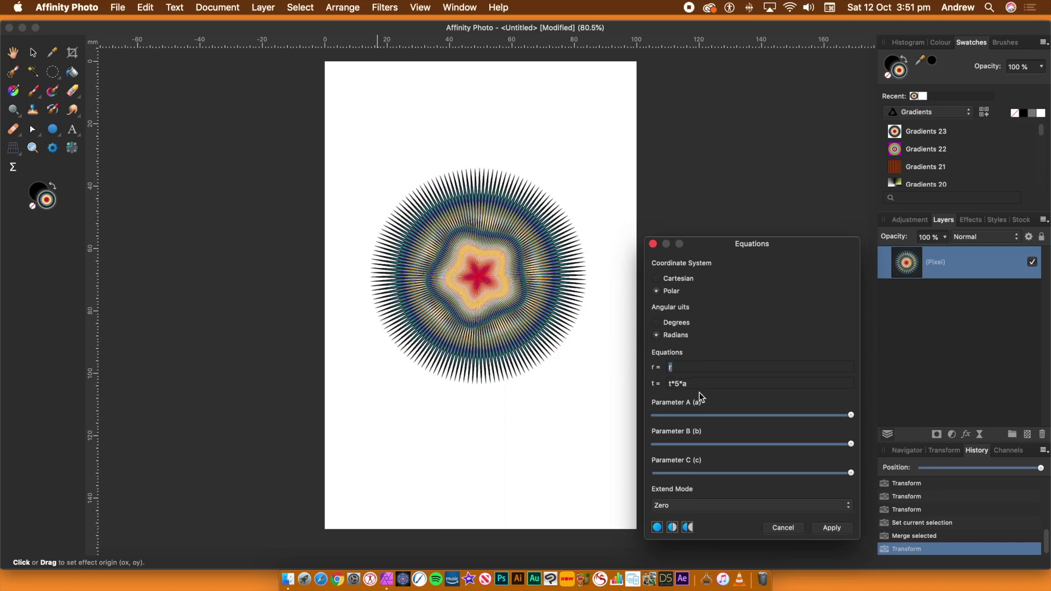
- Experiment with the effect origin position and a lower Parameter A value
left_click_drag(477, 282, 465, 222)
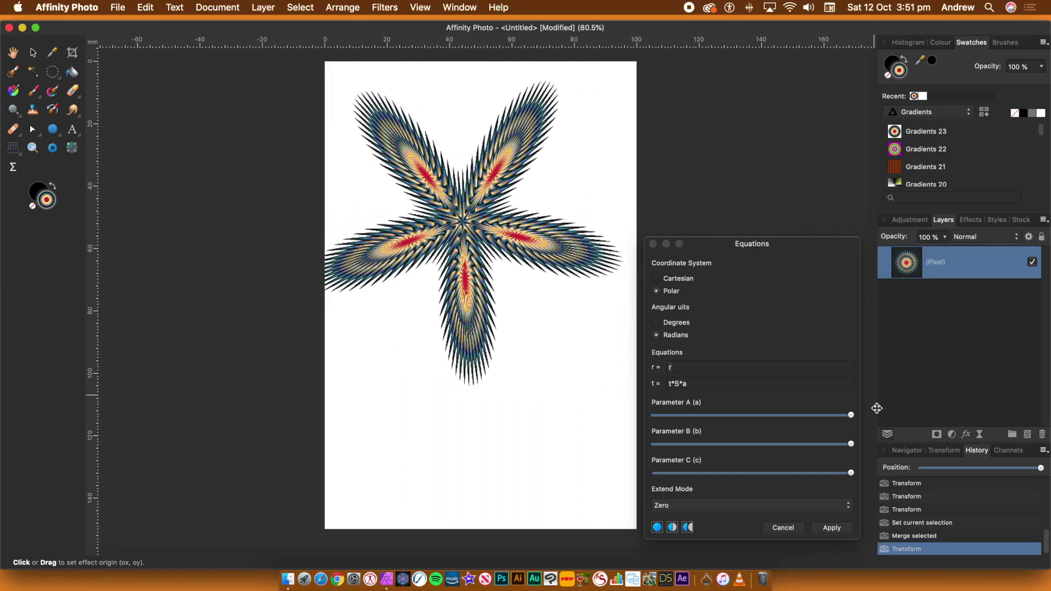
left_click_drag(814, 416, 669, 415)
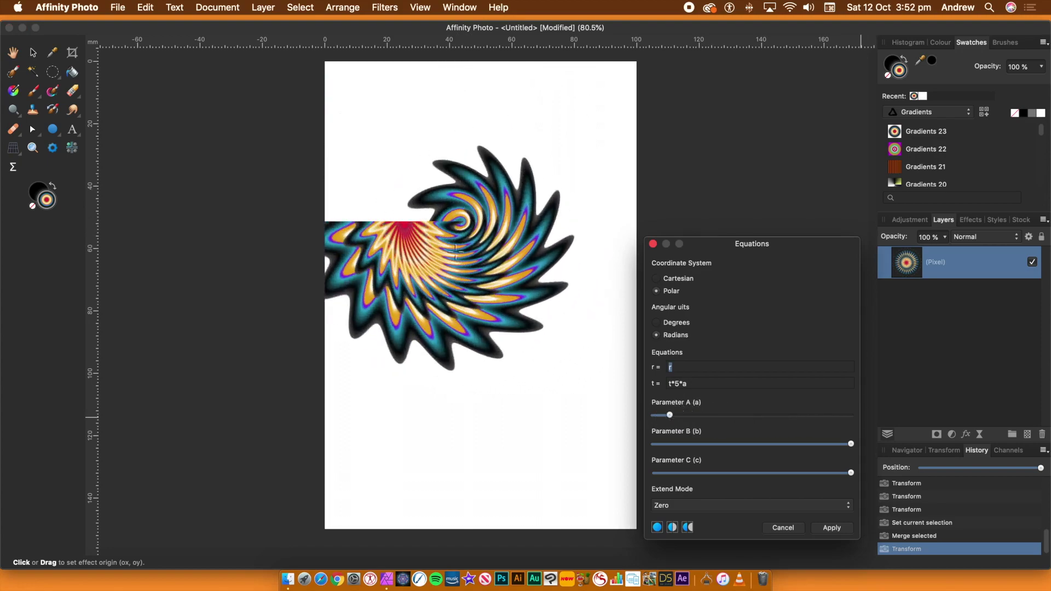
left_click(515, 364)
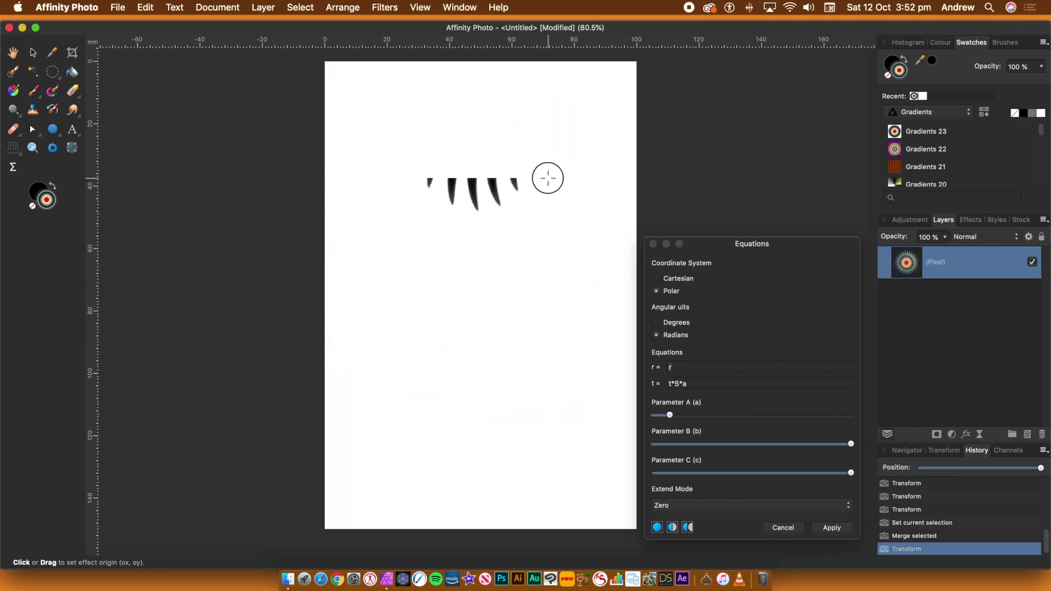
left_click_drag(484, 304, 460, 368)
left_click_drag(407, 324, 509, 360)
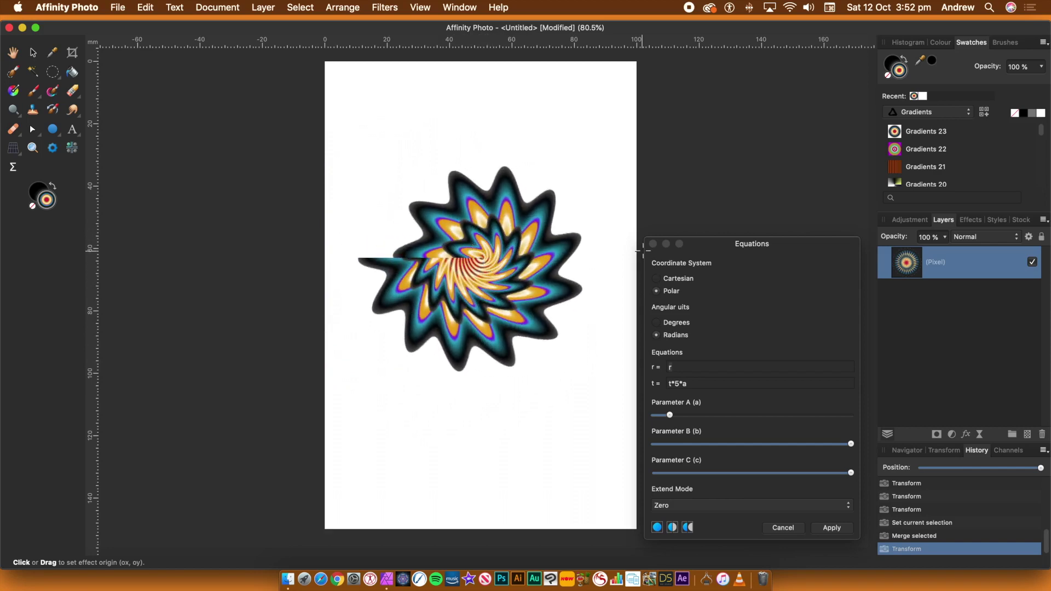
- Push Parameter A to full, recentre the origin for a rotated four-armed star, and apply
left_click_drag(678, 415, 691, 415)
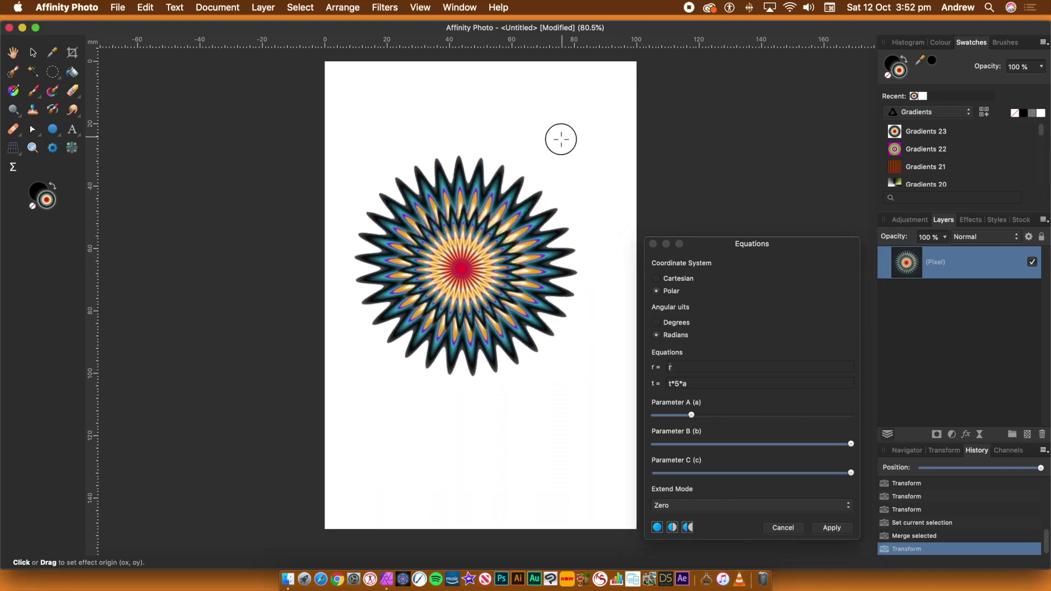
left_click_drag(739, 415, 811, 430)
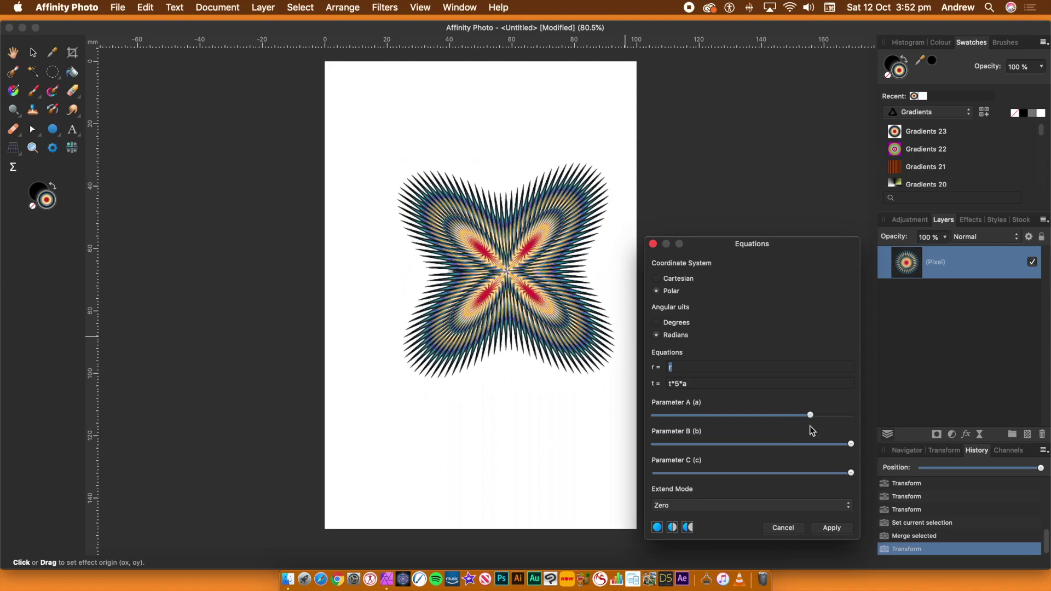
mouse_move(485, 272)
left_mouse_down()
mouse_move(482, 296)
mouse_move(466, 234)
mouse_move(480, 233)
left_mouse_up()
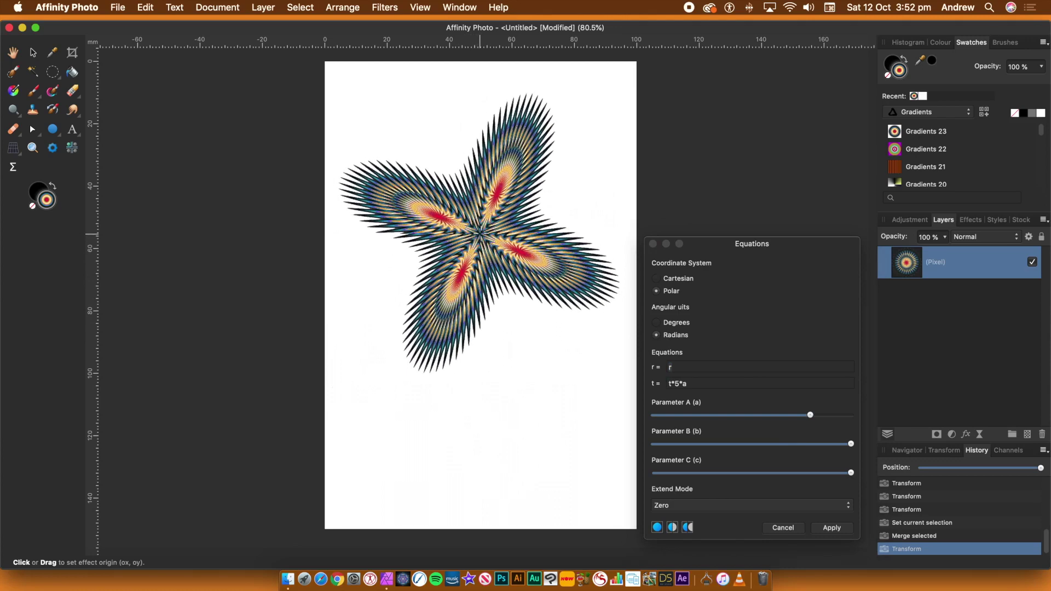
left_click(832, 527)
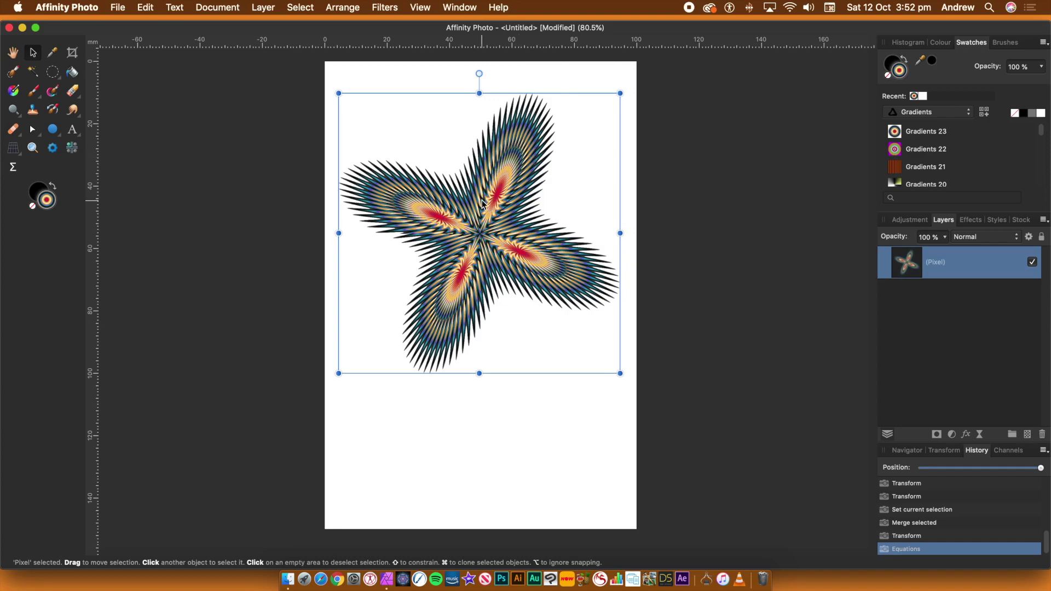
- Clone the star several times, resizing and moving copies to cover the page
mouse_move(499, 213)
left_mouse_down()
mouse_move(492, 254)
mouse_move(624, 231)
mouse_move(594, 195)
mouse_move(527, 306)
mouse_move(427, 301)
mouse_move(378, 238)
mouse_move(396, 228)
mouse_move(378, 273)
mouse_move(420, 320)
mouse_move(336, 244)
mouse_move(367, 100)
mouse_move(422, 122)
mouse_move(465, 94)
mouse_move(560, 92)
mouse_move(609, 324)
mouse_move(600, 454)
mouse_move(493, 501)
mouse_move(478, 353)
left_mouse_up()
left_click_drag(331, 217, 445, 328)
left_click_drag(523, 413, 505, 365)
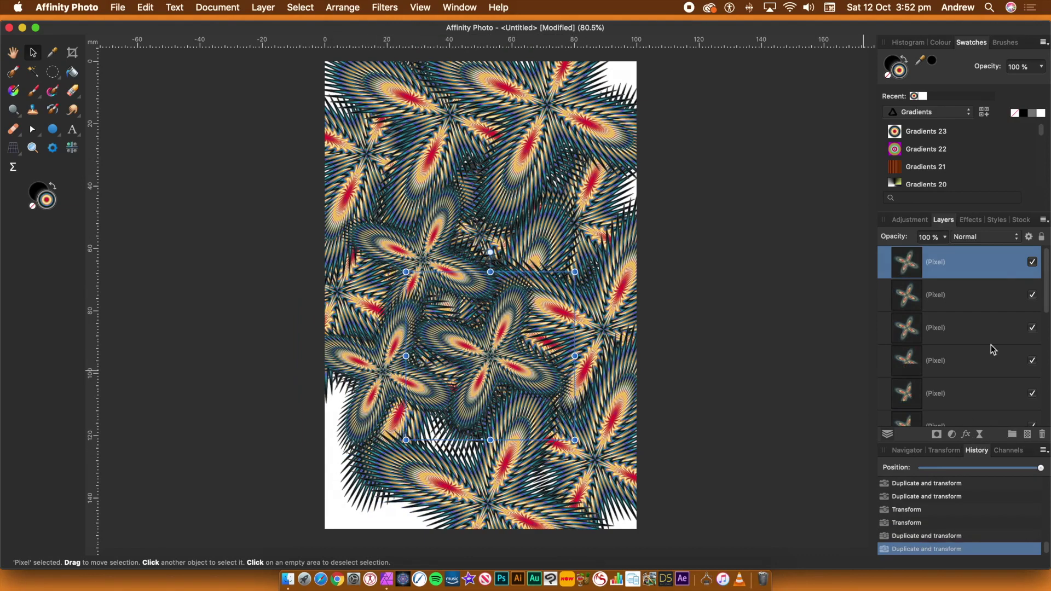
- Give the star a 3D effect with radius 13.7 px and specular 61%
left_click(968, 435)
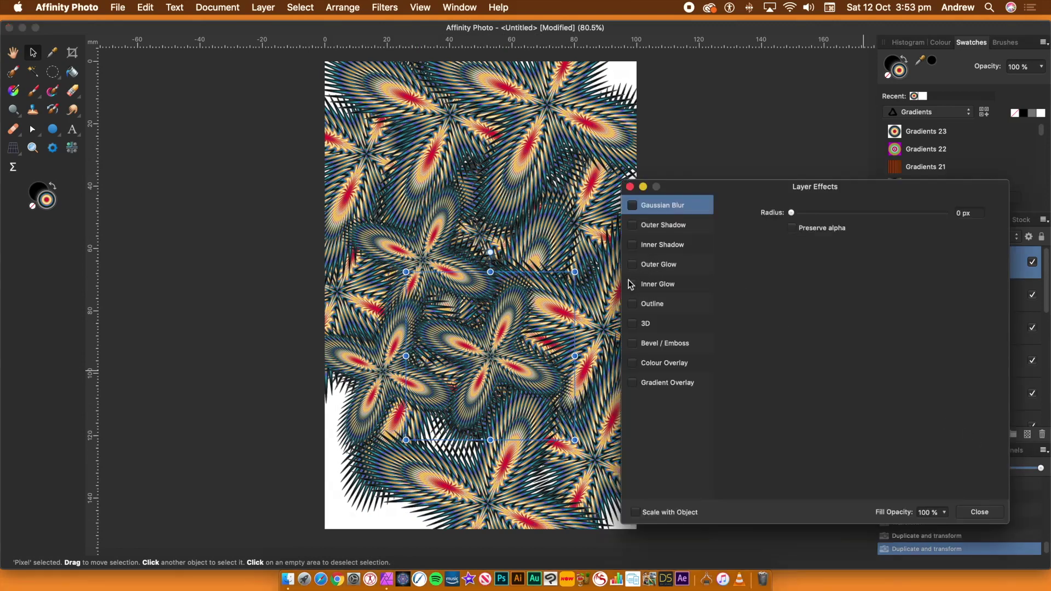
left_click(634, 324)
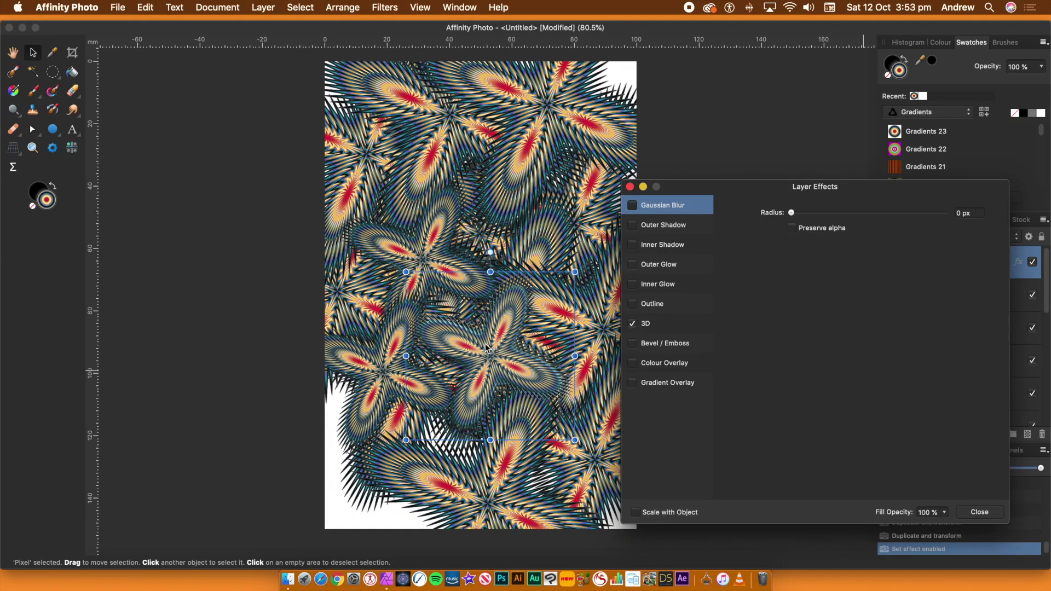
left_click(662, 329)
left_click_drag(840, 213, 864, 213)
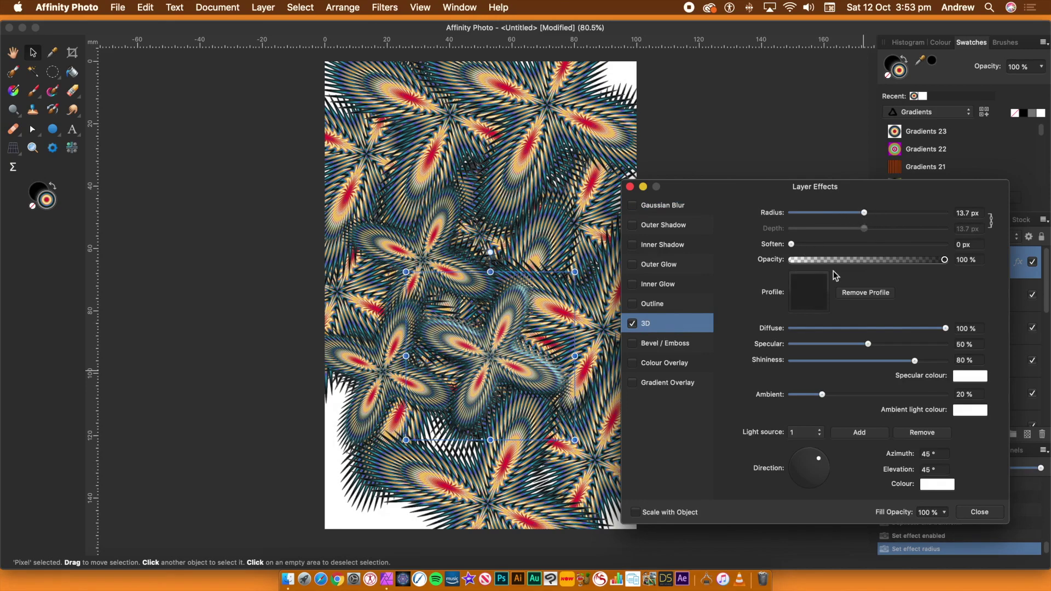
left_click_drag(872, 346, 879, 345)
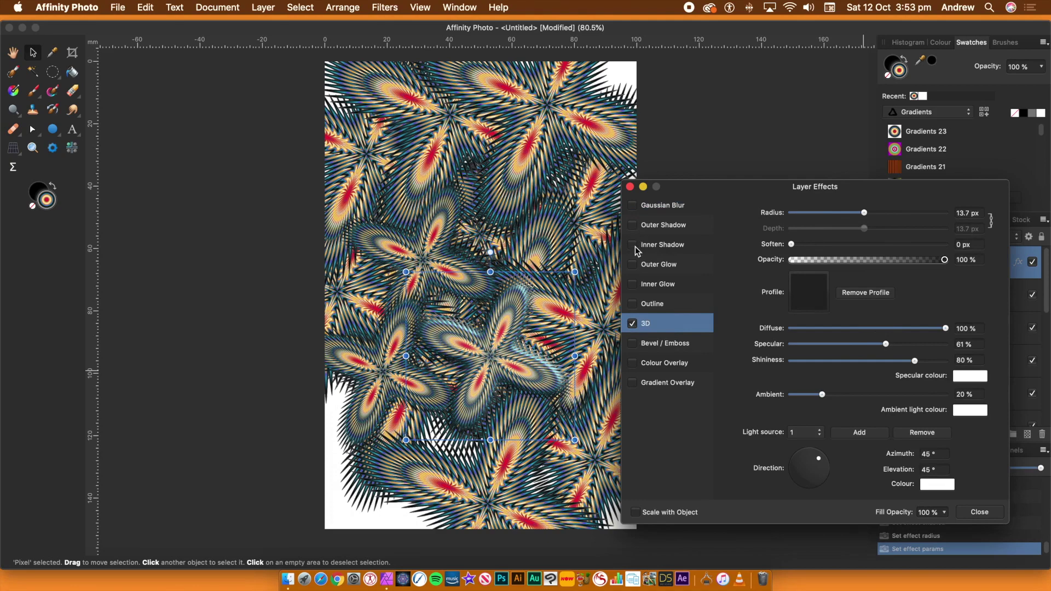
- Add an outer shadow (radius 11.4 px, opacity 76%) and move the star up-left
left_click(655, 227)
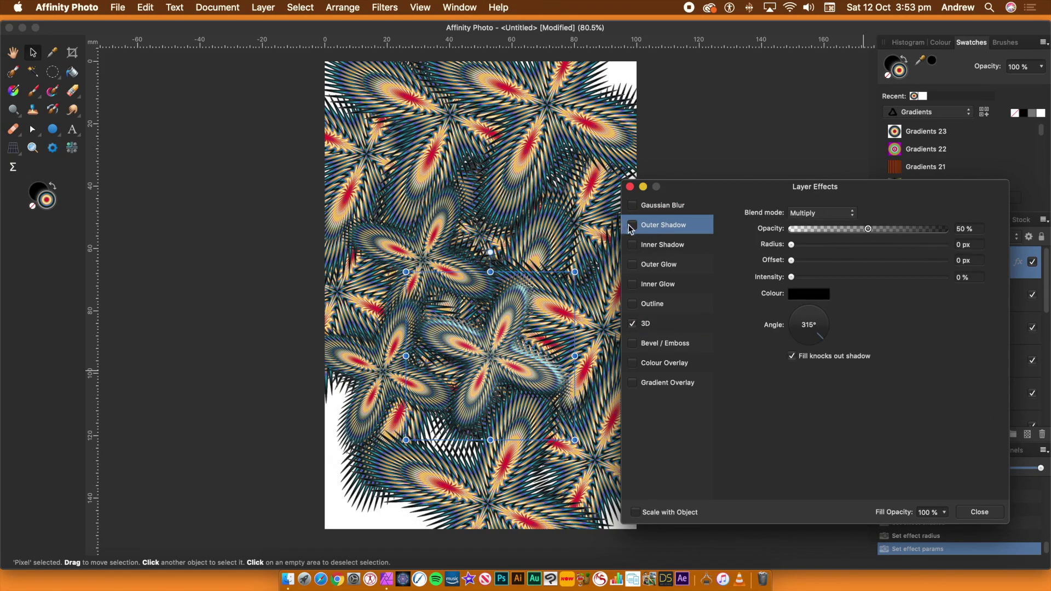
left_click(631, 228)
left_click_drag(792, 245, 841, 277)
left_click_drag(844, 246, 909, 229)
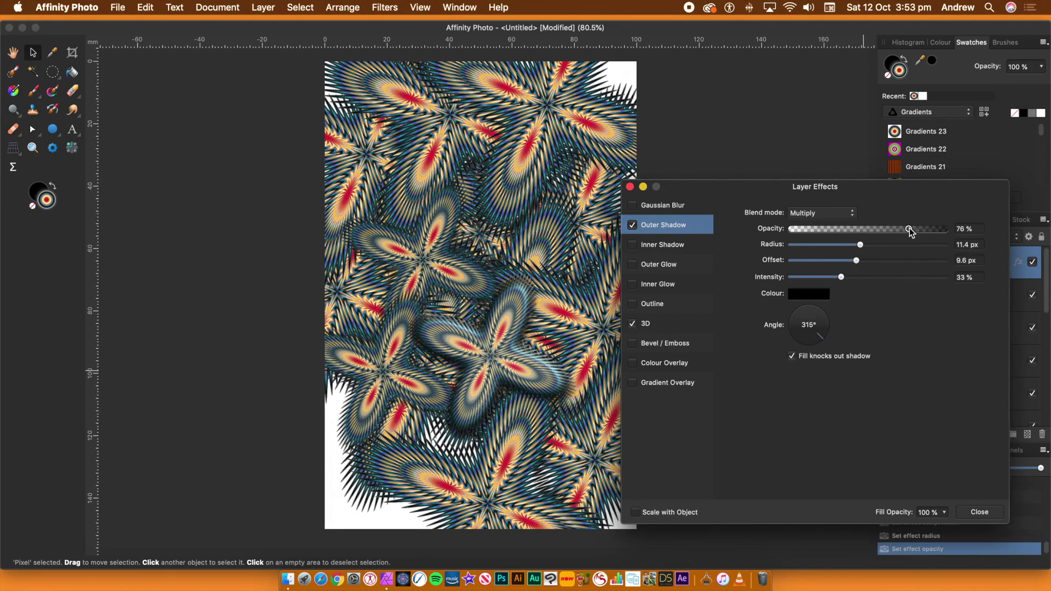
left_click(989, 513)
left_click_drag(502, 349, 565, 147)
- Deselect everything to view the page covered with shaded, shadowed star copies
left_click(714, 158)
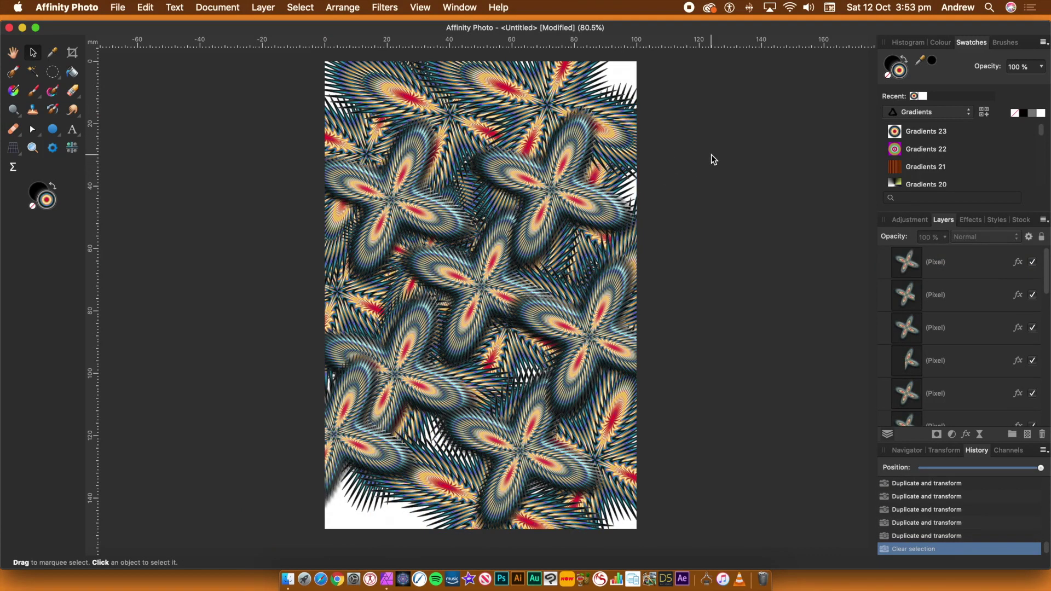